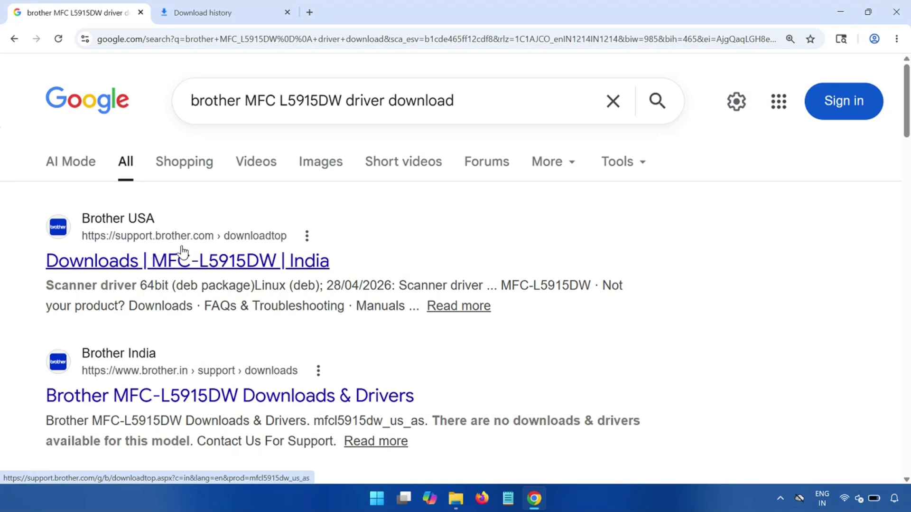
Open Brother's MFC-L5915DW downloads page from the search results and list the downloads for Windows 11
{"action": "left_click", "coordinate": [215, 261]}
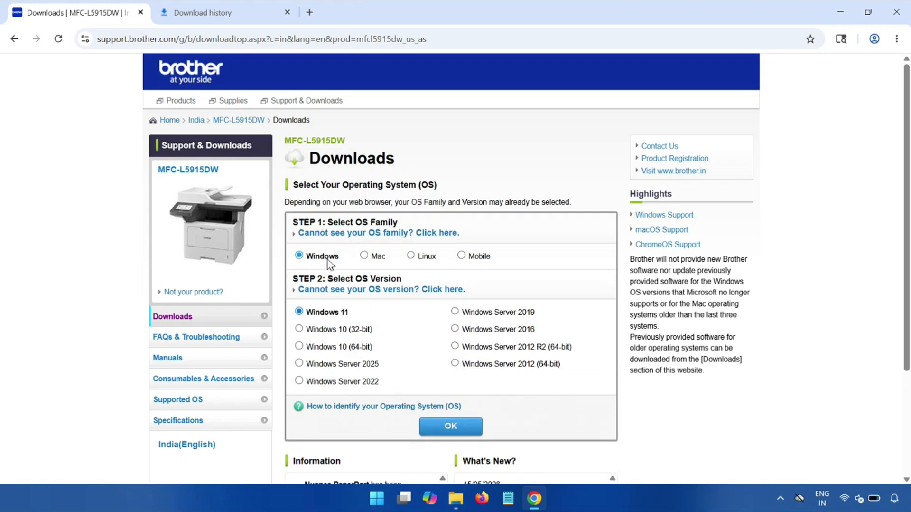
{"action": "left_click", "coordinate": [367, 258]}
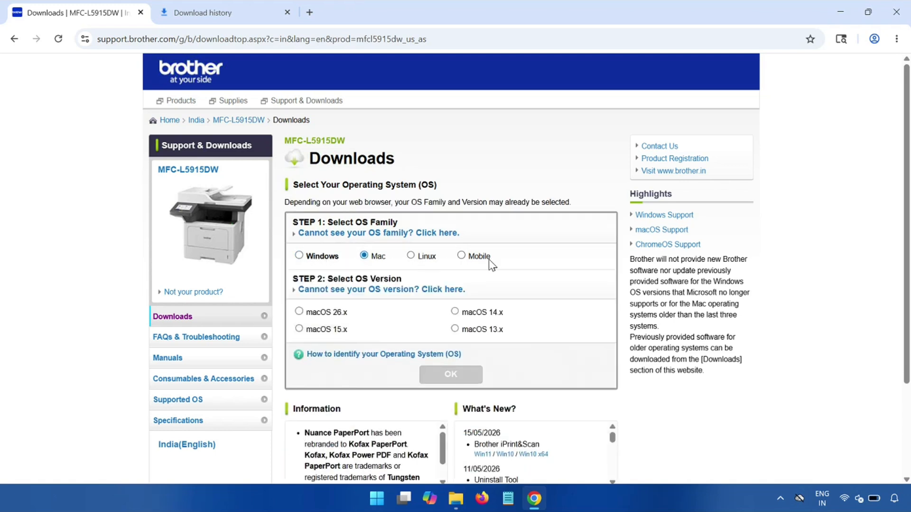
{"action": "left_click", "coordinate": [319, 261]}
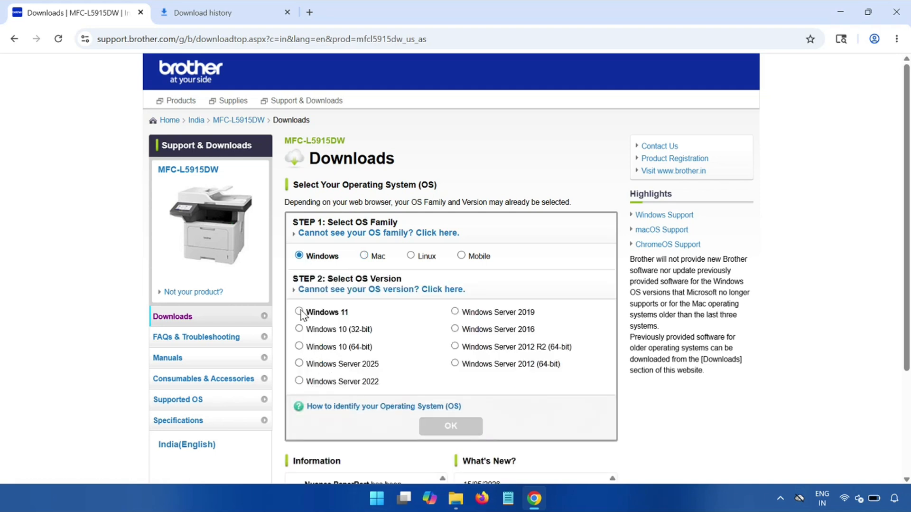
{"action": "left_click", "coordinate": [301, 312]}
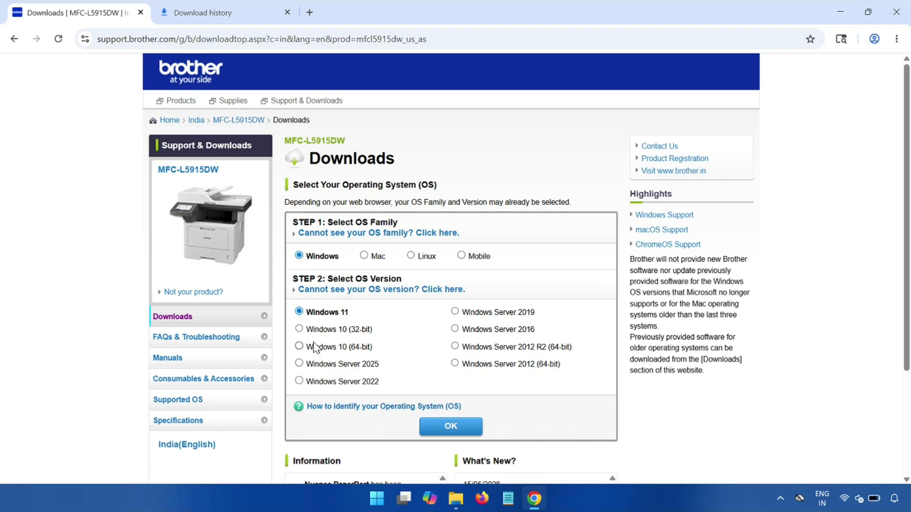
{"action": "left_click", "coordinate": [352, 348]}
{"action": "left_click", "coordinate": [346, 331]}
{"action": "left_click", "coordinate": [329, 314]}
{"action": "left_click", "coordinate": [444, 427]}
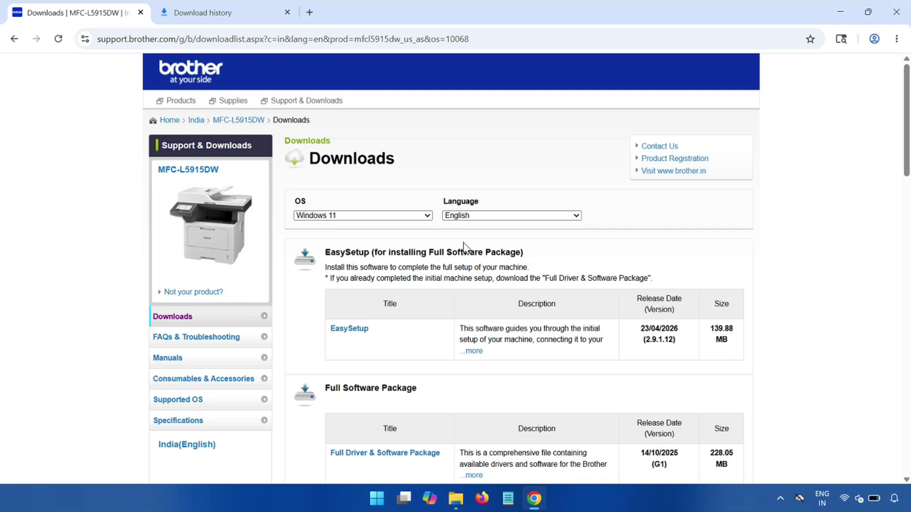
Download the Printer Driver & Scanner Driver for USB package, agreeing to the End-User License Agreement
{"action": "left_click_drag", "start_coordinate": [325, 252], "coordinate": [364, 252]}
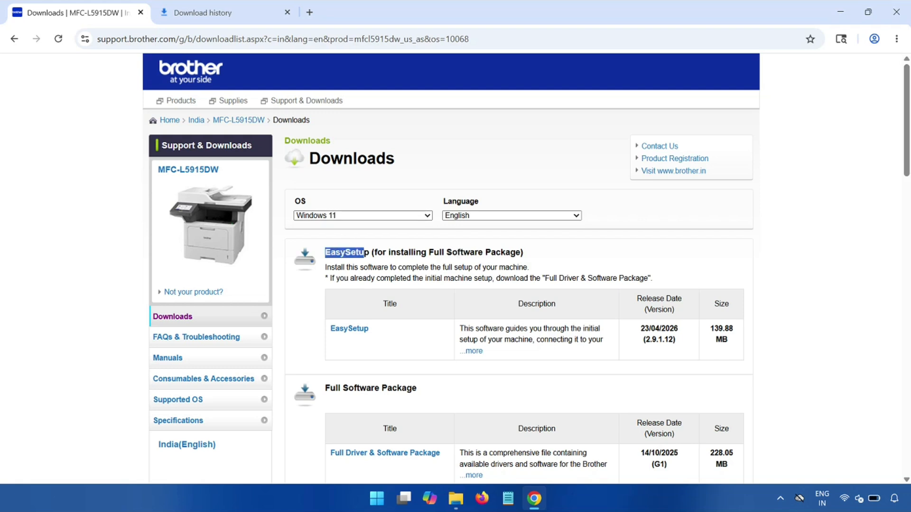
{"action": "scroll", "coordinate": [397, 354], "scroll_direction": "down", "scroll_amount": 1}
{"action": "left_click", "coordinate": [427, 338]}
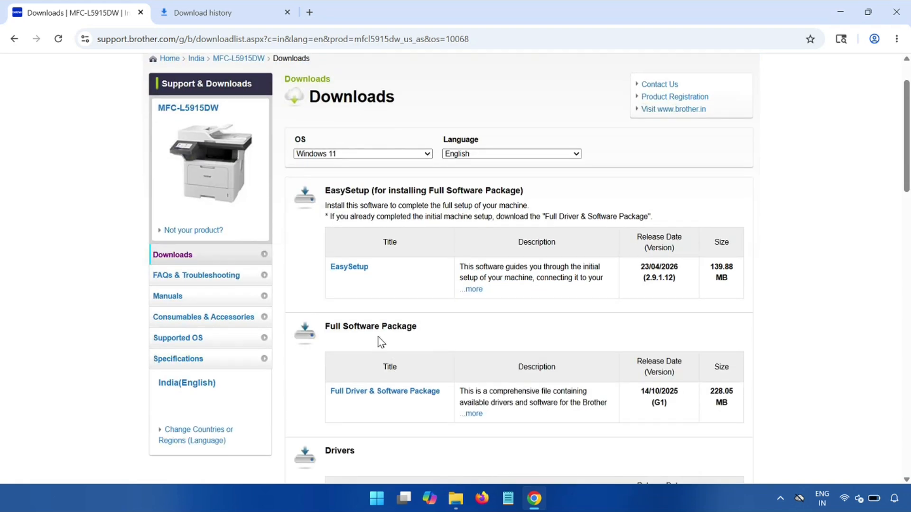
{"action": "left_click_drag", "start_coordinate": [330, 391], "coordinate": [445, 396]}
{"action": "scroll", "coordinate": [446, 396], "scroll_direction": "down", "scroll_amount": 5}
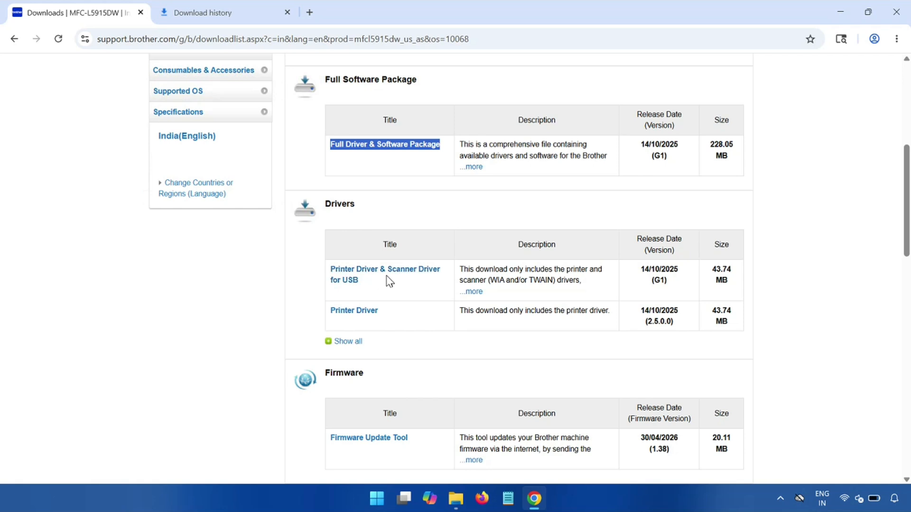
{"action": "left_click_drag", "start_coordinate": [380, 287], "coordinate": [331, 276]}
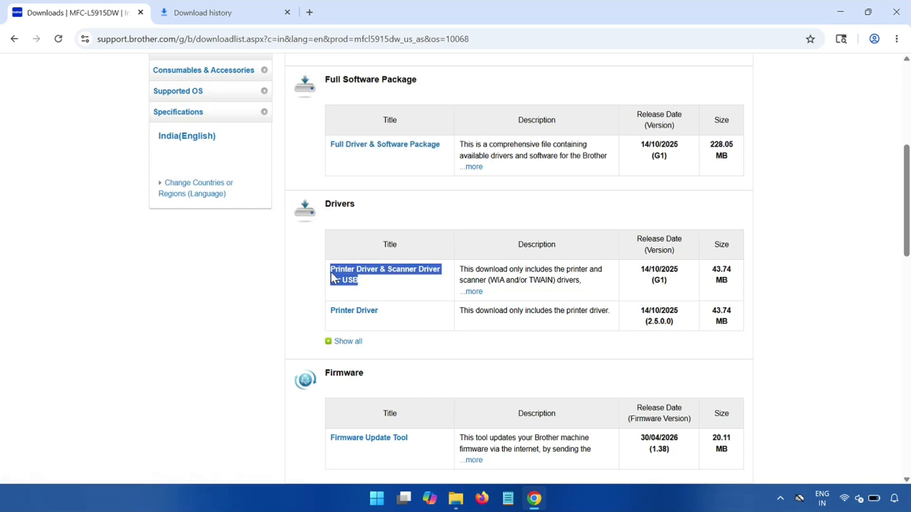
{"action": "left_click", "coordinate": [400, 278]}
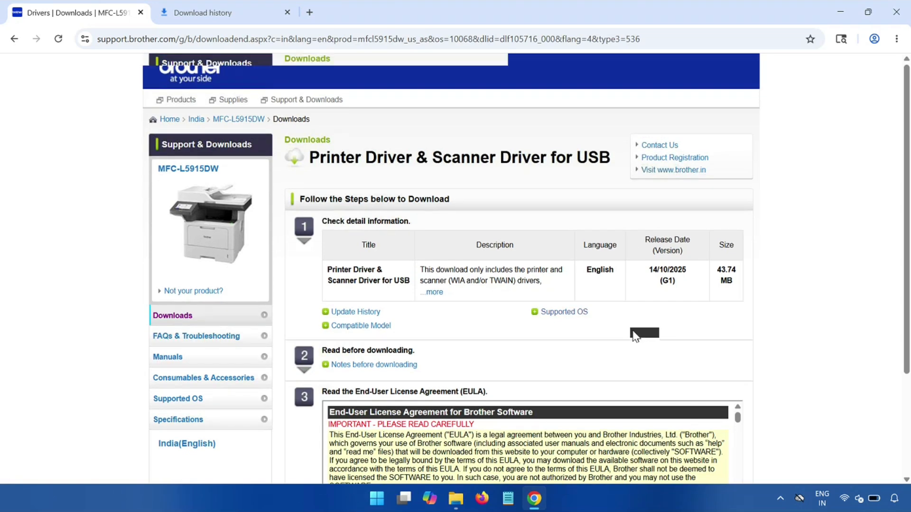
{"action": "scroll", "coordinate": [584, 332], "scroll_direction": "down", "scroll_amount": 3}
{"action": "left_click", "coordinate": [558, 379]}
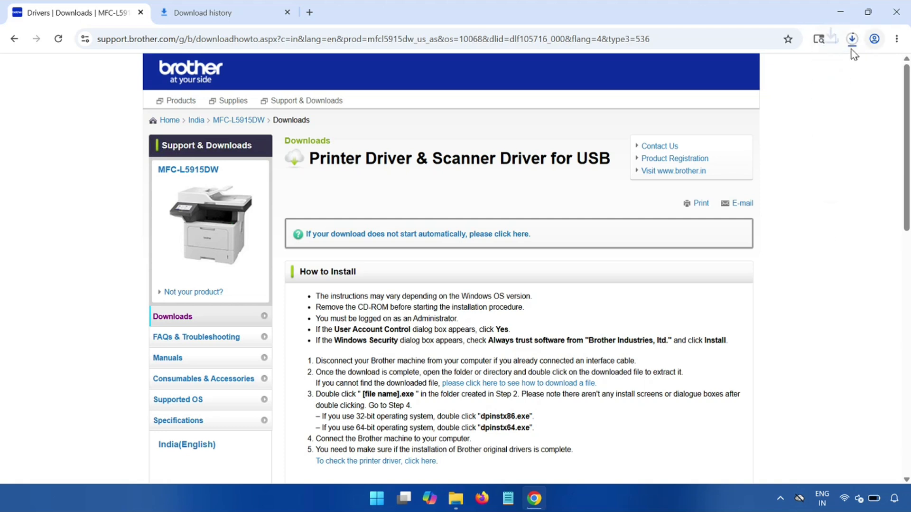
Show the downloaded Y21E_C1-hostm-G1.EXE in its folder and run it to extract the driver files
{"action": "left_click", "coordinate": [852, 39]}
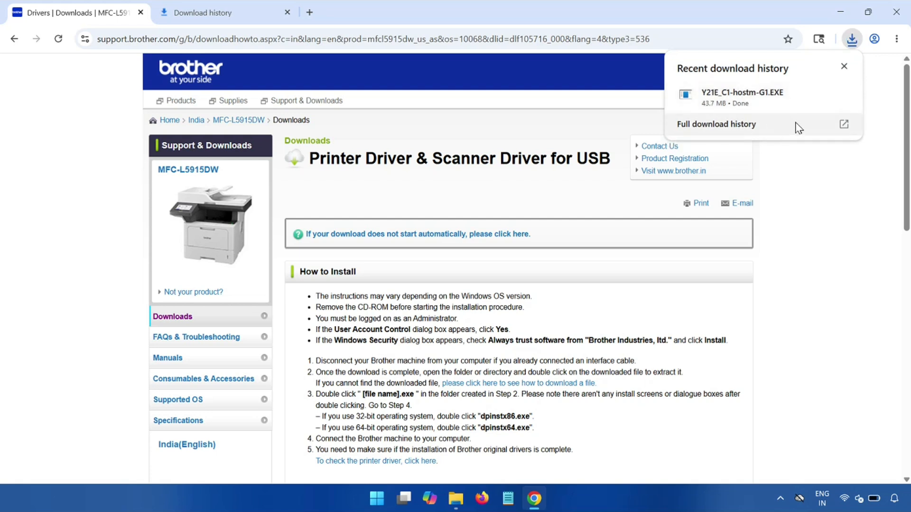
{"action": "left_click", "coordinate": [819, 95]}
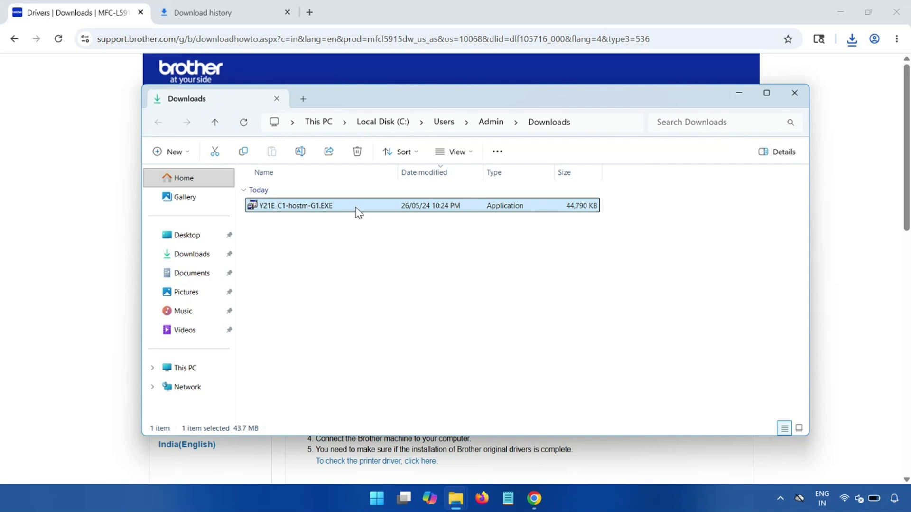
{"action": "right_click", "coordinate": [391, 208]}
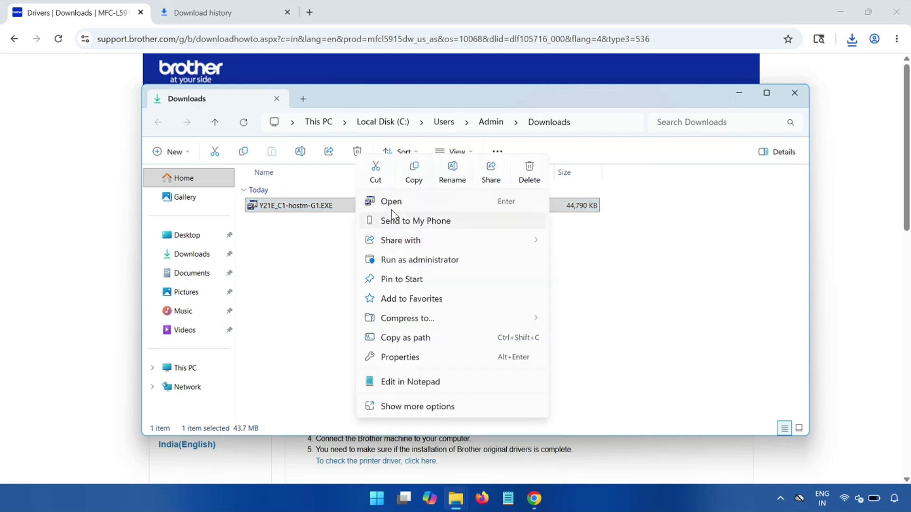
{"action": "left_click", "coordinate": [391, 202]}
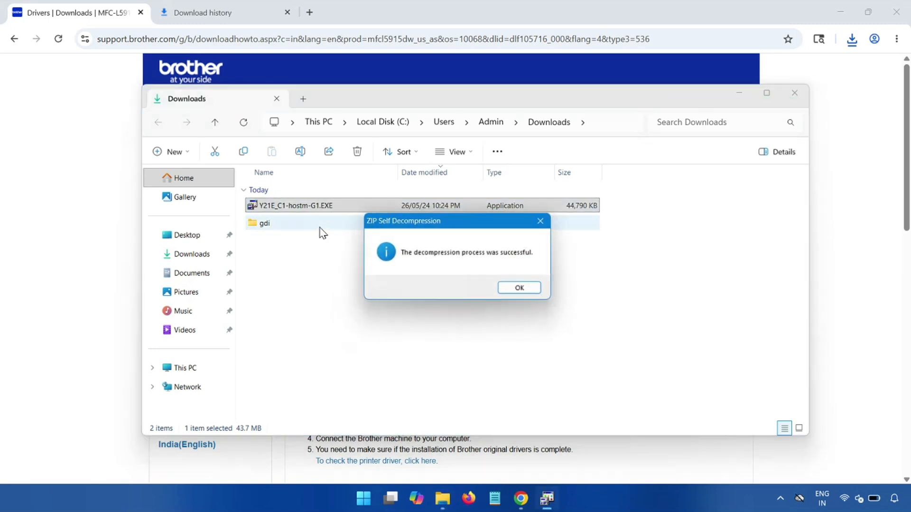
{"action": "left_click", "coordinate": [519, 287]}
Check the contents of the extracted gdi folder and close the file window
{"action": "left_click", "coordinate": [286, 224]}
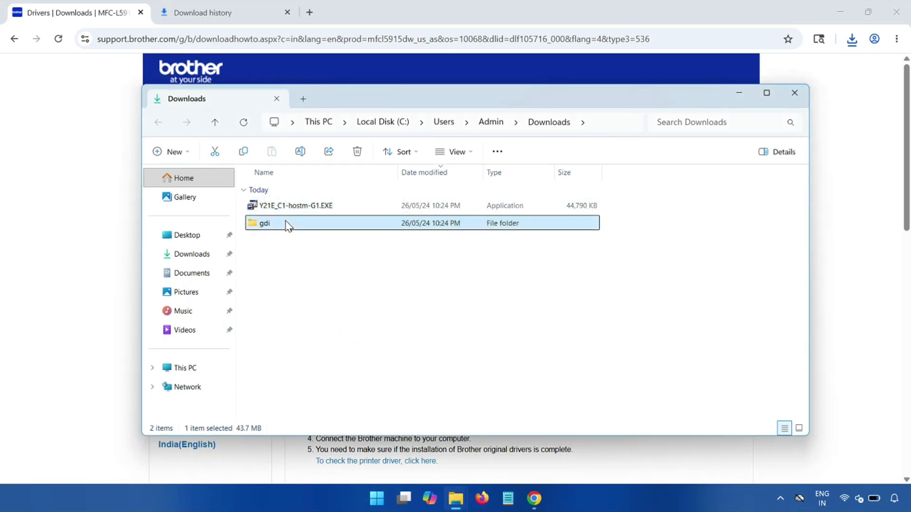
{"action": "double_click", "coordinate": [313, 226]}
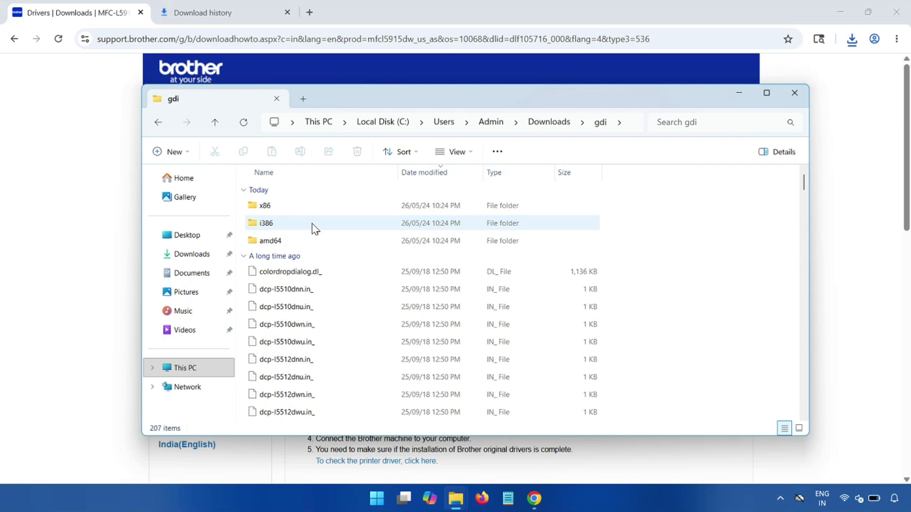
{"action": "left_click", "coordinate": [797, 94]}
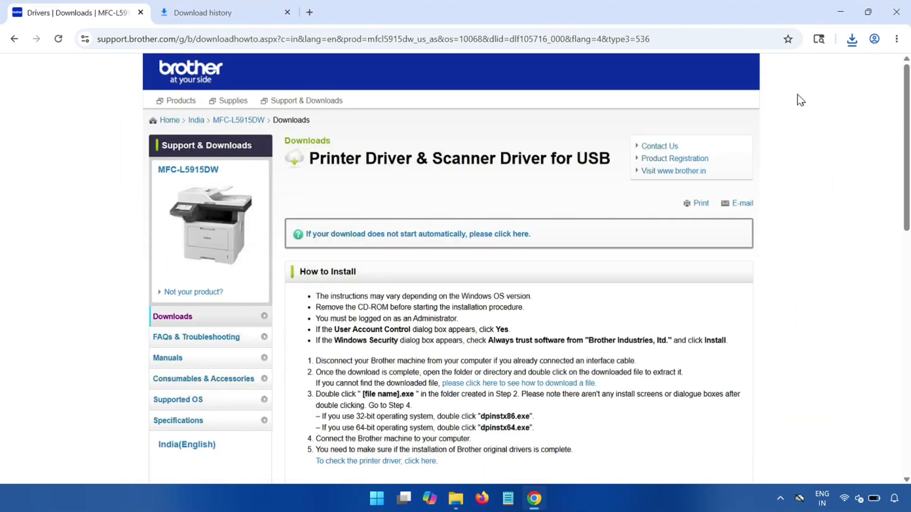
Switch to Windows Settings and open the Printers & scanners page under Bluetooth & devices
{"action": "left_click", "coordinate": [377, 498]}
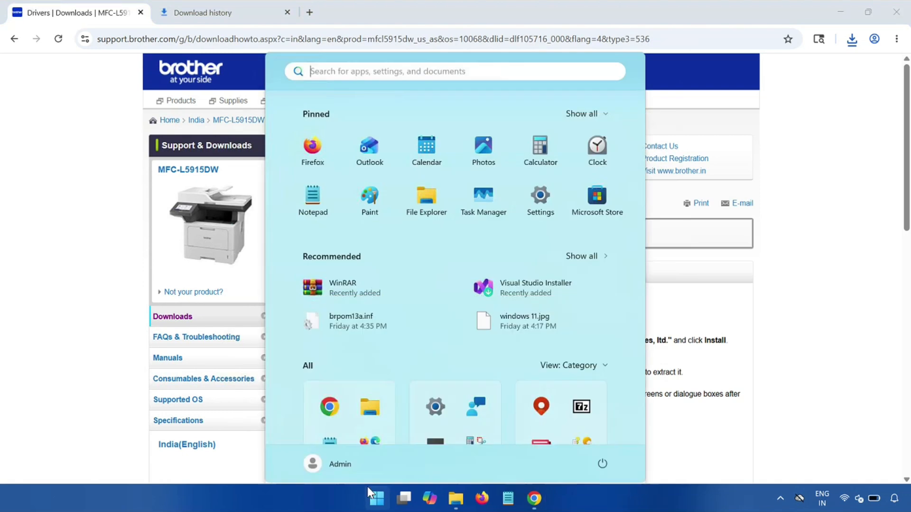
{"action": "left_click", "coordinate": [541, 198]}
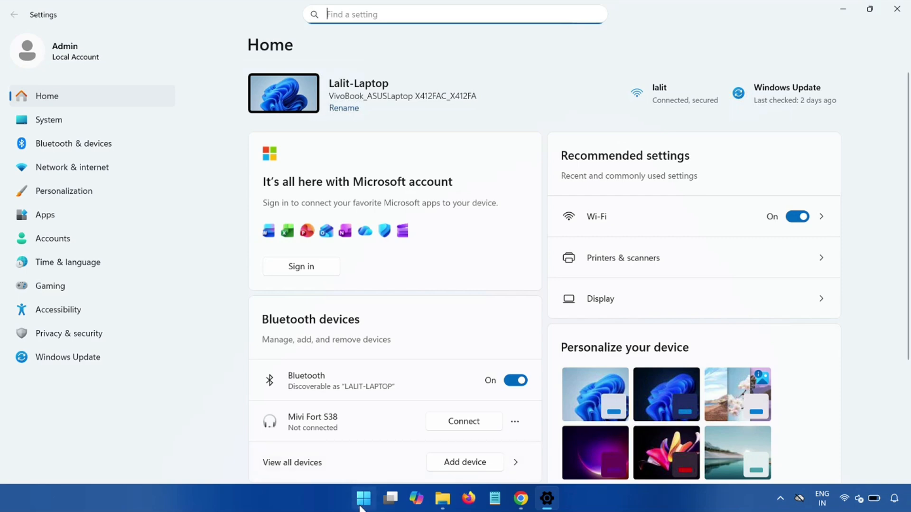
{"action": "left_click", "coordinate": [547, 497]}
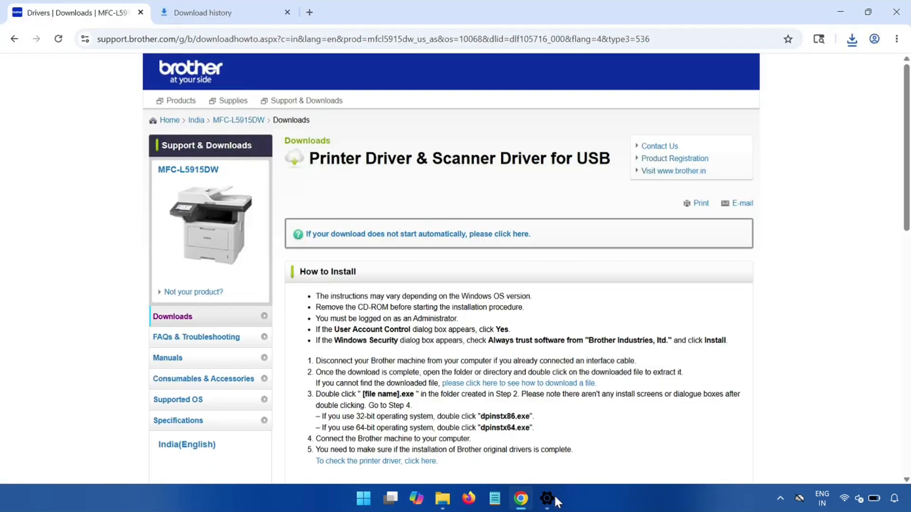
{"action": "left_click", "coordinate": [547, 498]}
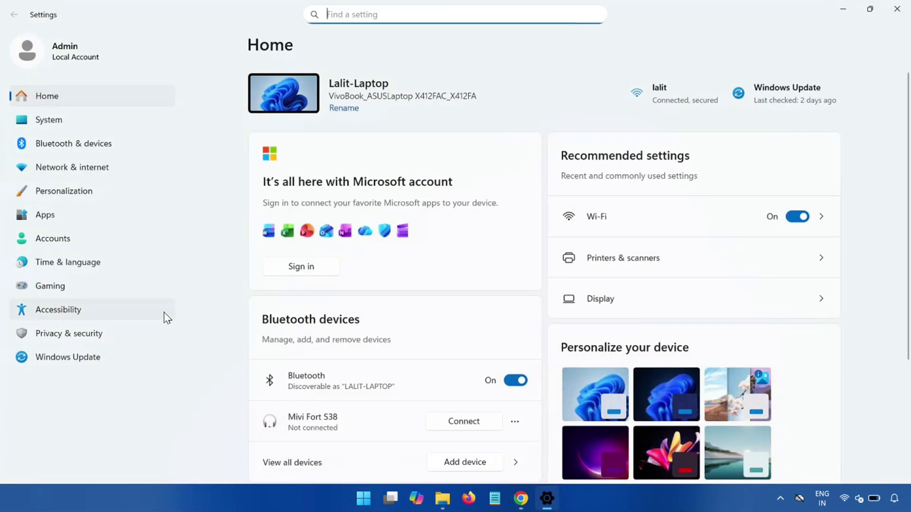
{"action": "left_click", "coordinate": [95, 147]}
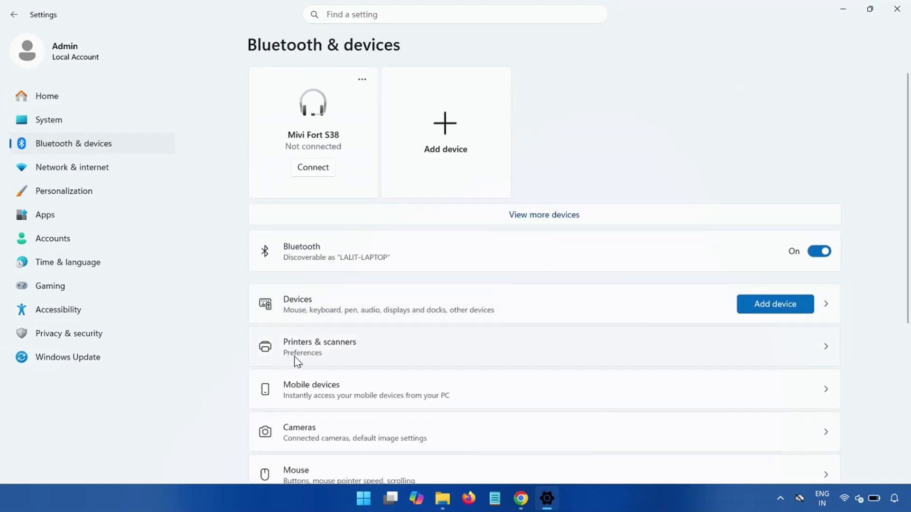
{"action": "left_click", "coordinate": [322, 350]}
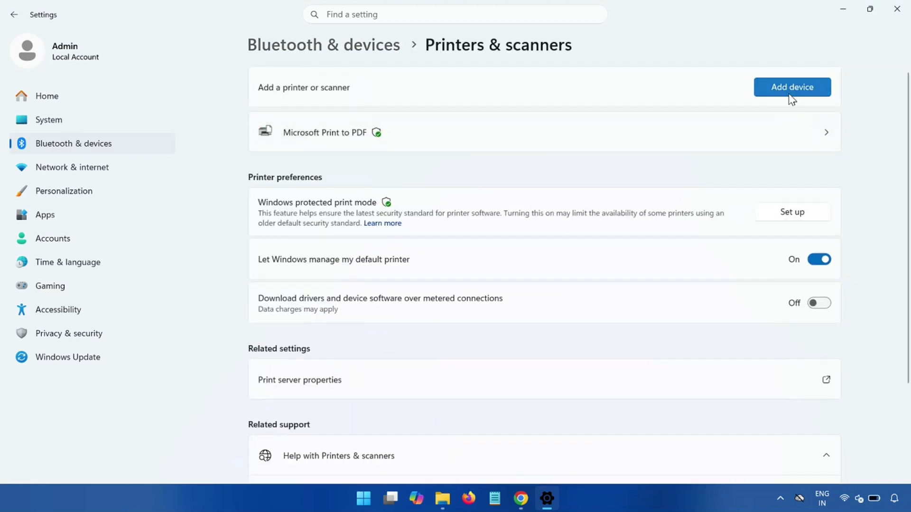
Start adding a new device manually as a local or network printer with manual settings, continuing to the driver selection
{"action": "left_click", "coordinate": [791, 90]}
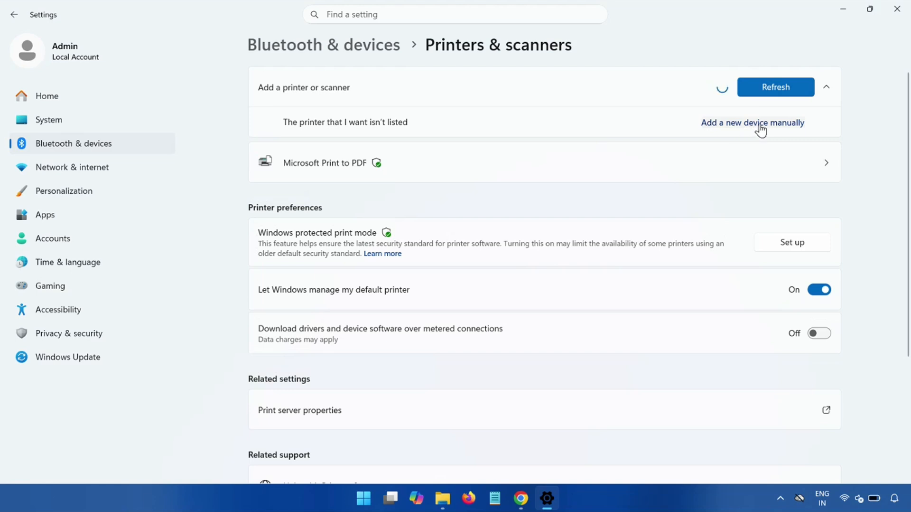
{"action": "left_click", "coordinate": [761, 124]}
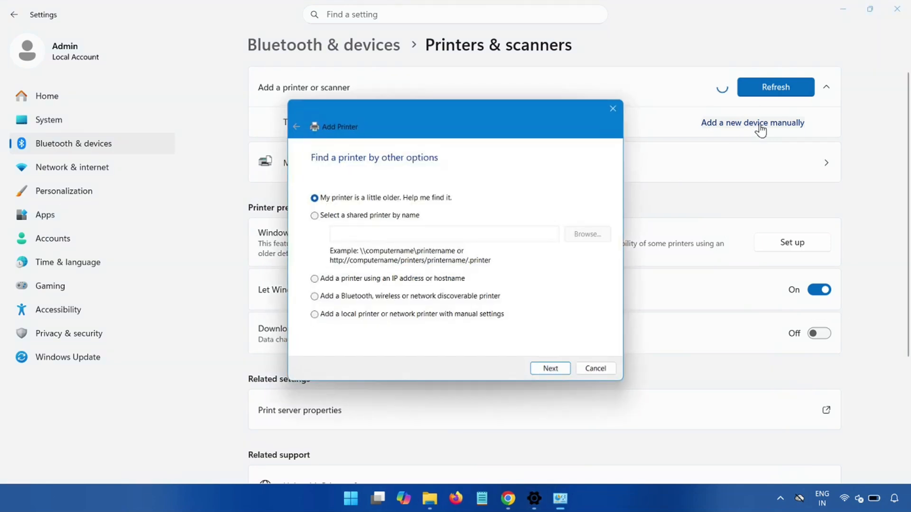
{"action": "left_click", "coordinate": [315, 316]}
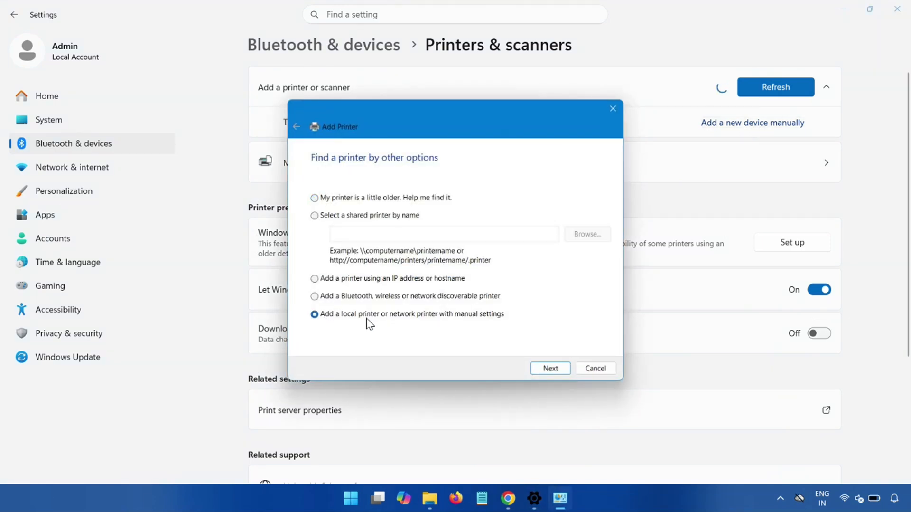
{"action": "left_click", "coordinate": [555, 371]}
{"action": "left_click", "coordinate": [553, 369]}
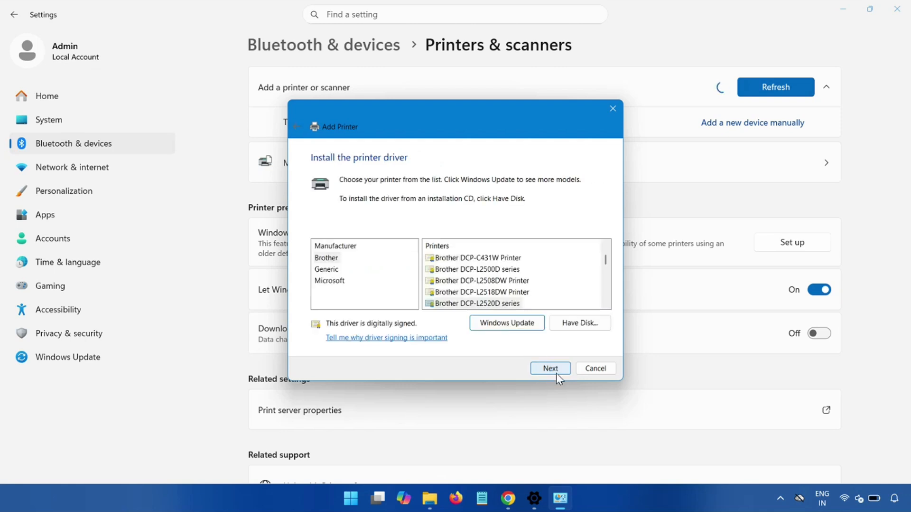
Load the printer driver from disk using brimm20a.inf in the Downloads\gdi folder
{"action": "left_click", "coordinate": [579, 326]}
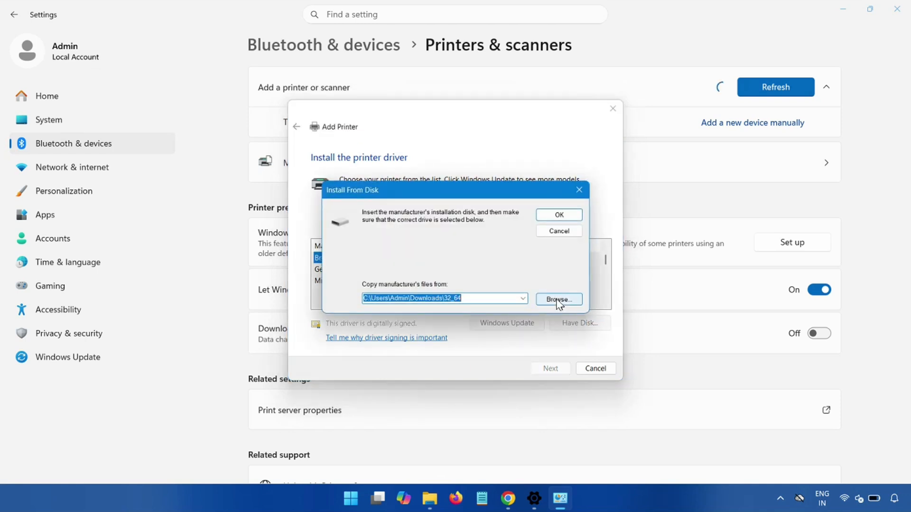
{"action": "left_click", "coordinate": [559, 300]}
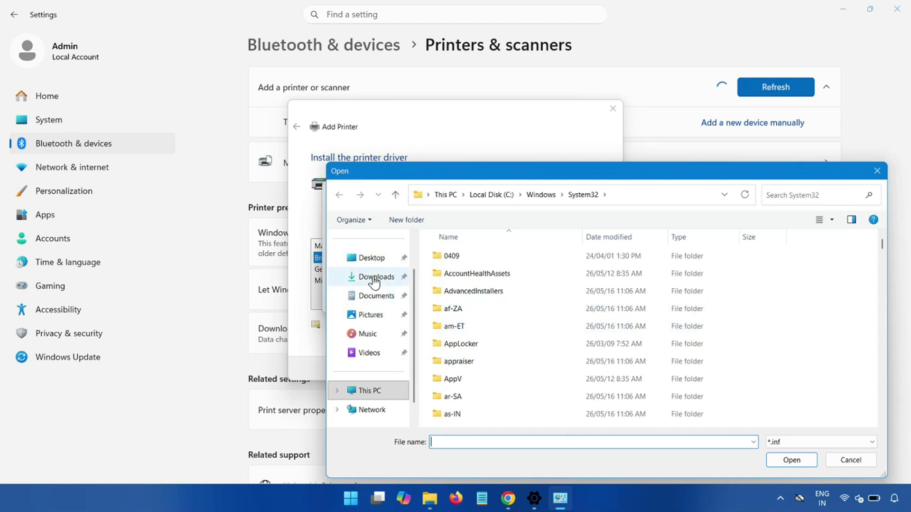
{"action": "left_click", "coordinate": [397, 279]}
{"action": "double_click", "coordinate": [475, 280]}
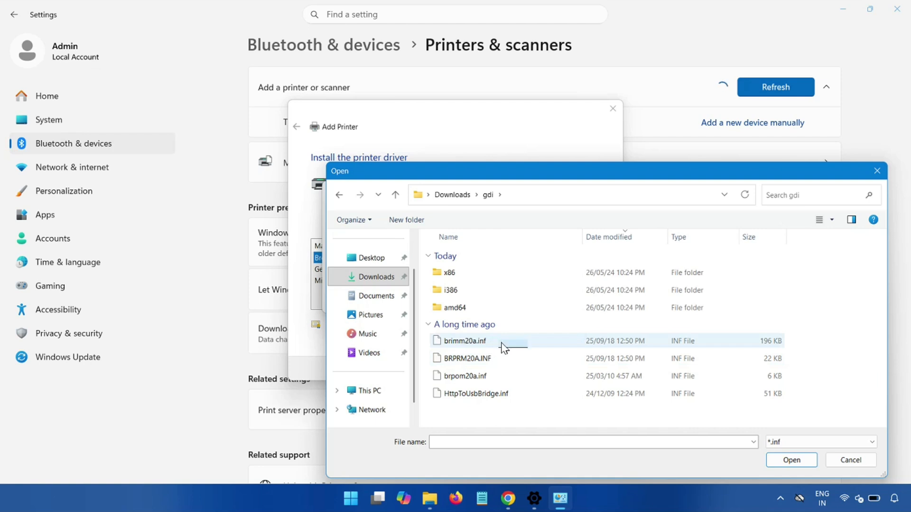
{"action": "left_click", "coordinate": [504, 343]}
{"action": "left_click", "coordinate": [769, 459]}
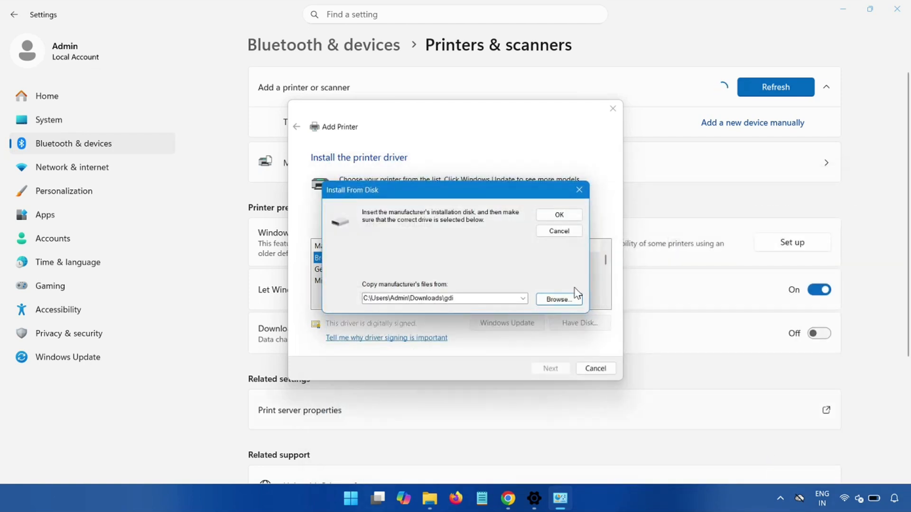
{"action": "left_click", "coordinate": [556, 217]}
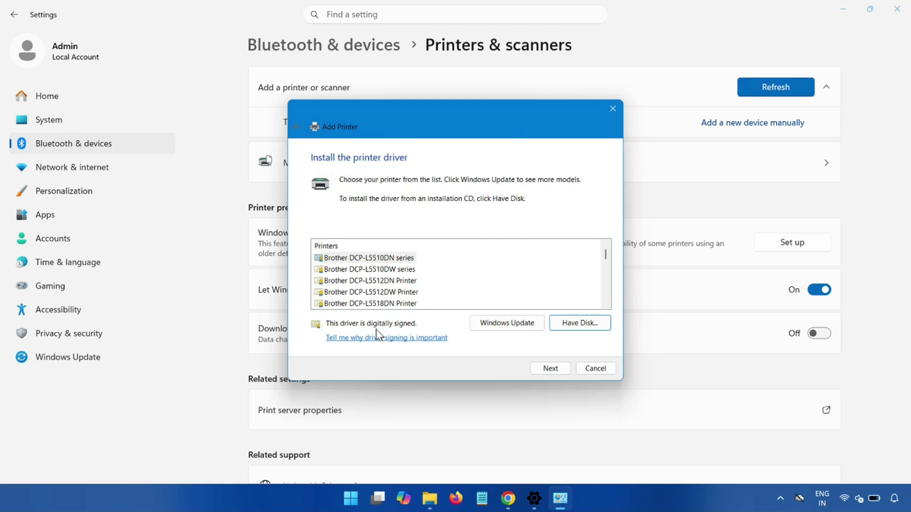
Choose the Brother MFC-L5915DW series driver from the printer list and install it under the suggested printer name
{"action": "scroll", "coordinate": [393, 295], "scroll_direction": "down", "scroll_amount": 3}
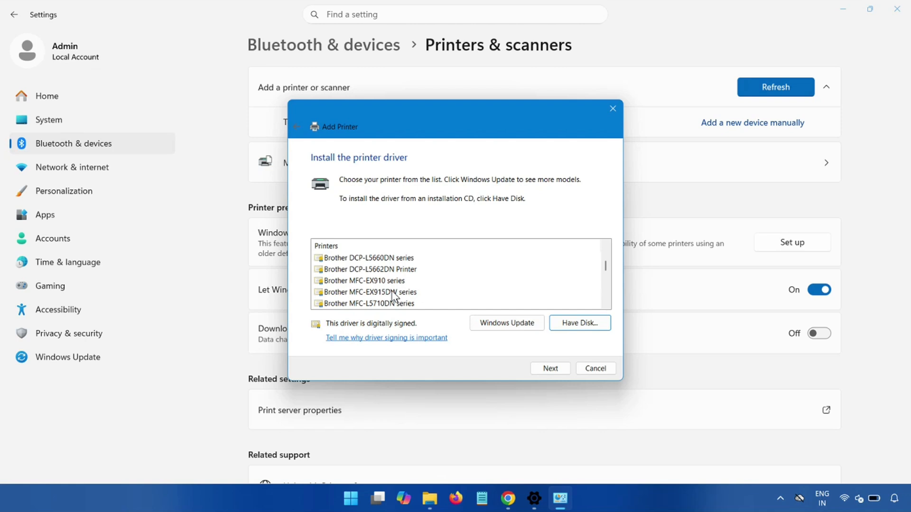
{"action": "scroll", "coordinate": [393, 295], "scroll_direction": "down", "scroll_amount": 3}
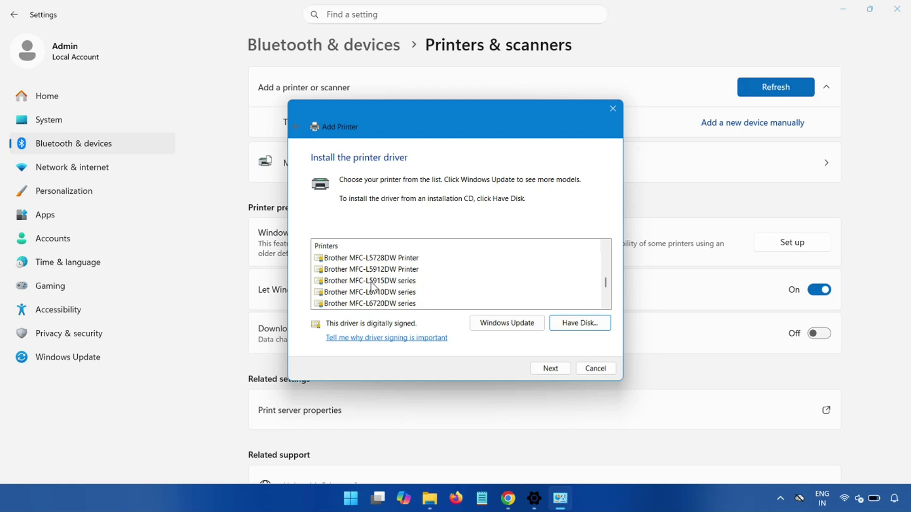
{"action": "left_click", "coordinate": [369, 283]}
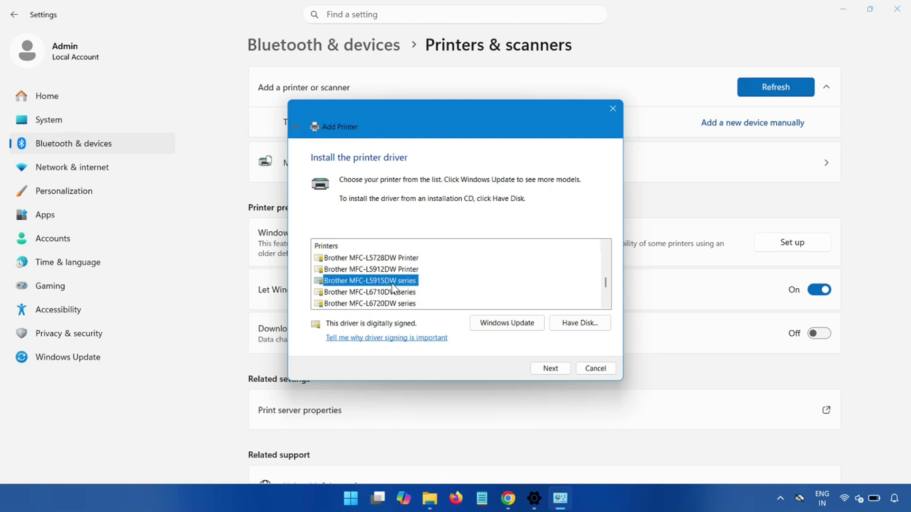
{"action": "left_click", "coordinate": [554, 368]}
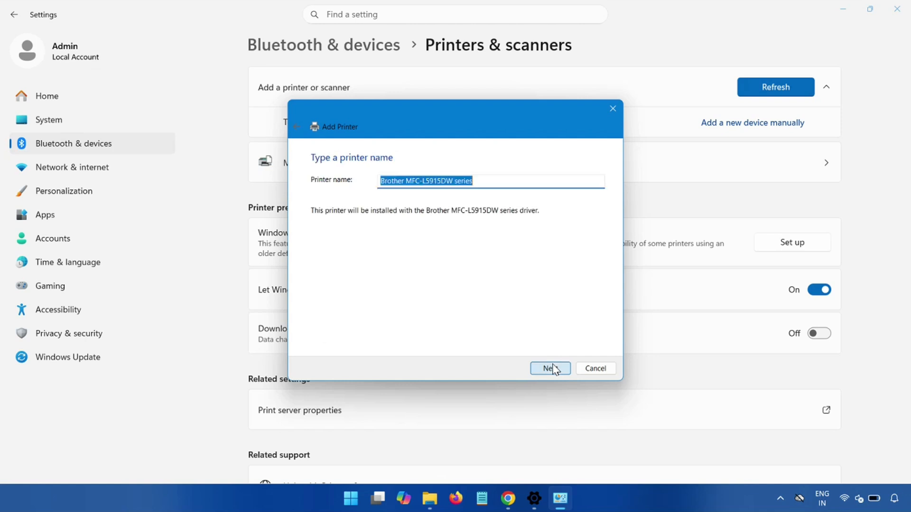
{"action": "left_click", "coordinate": [551, 368]}
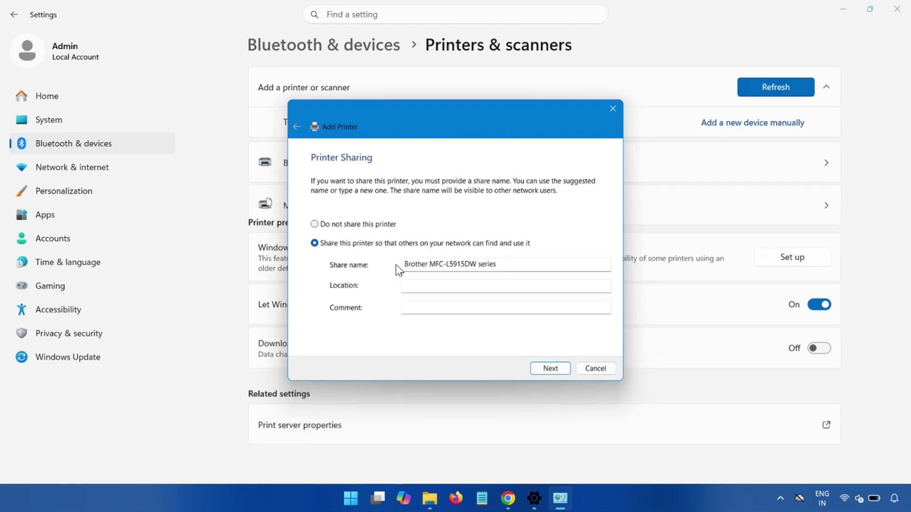
Finish adding the printer with the default network sharing settings, and open the Brother MFC-L5915DW series device page
{"action": "left_click", "coordinate": [551, 368]}
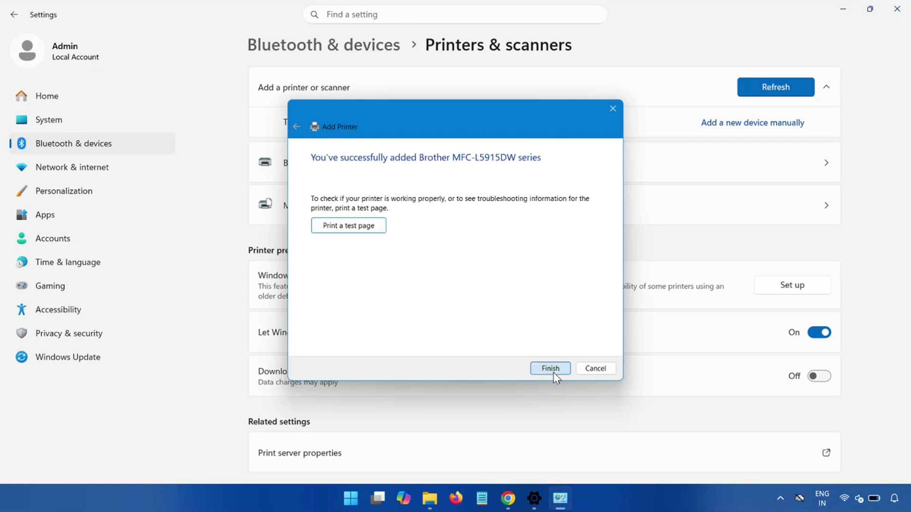
{"action": "left_click", "coordinate": [553, 372]}
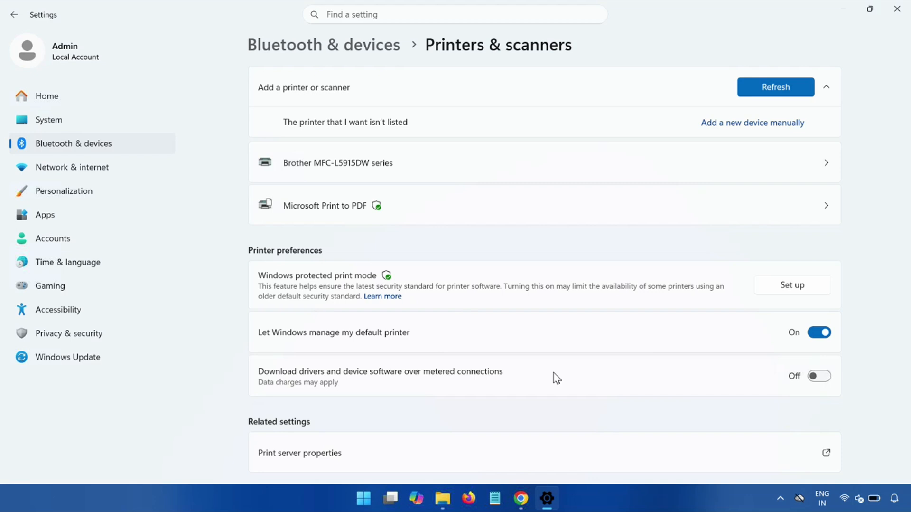
{"action": "left_click", "coordinate": [403, 181]}
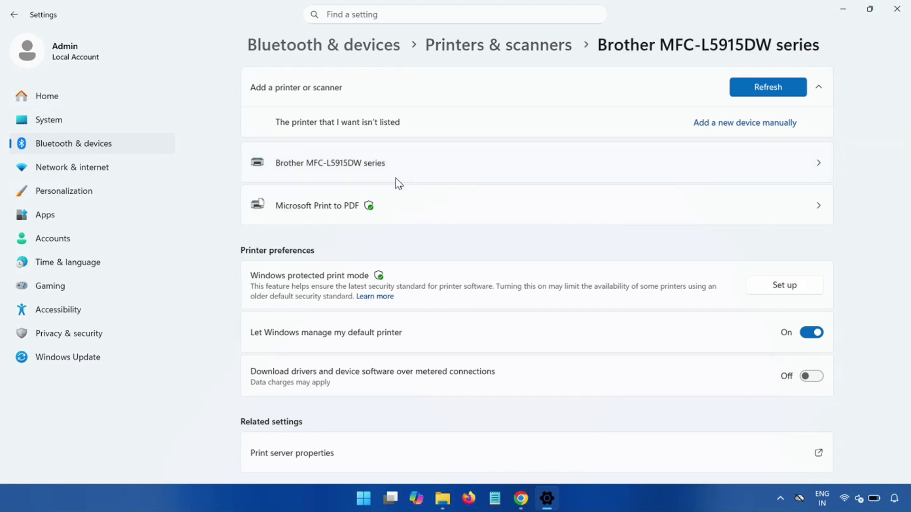